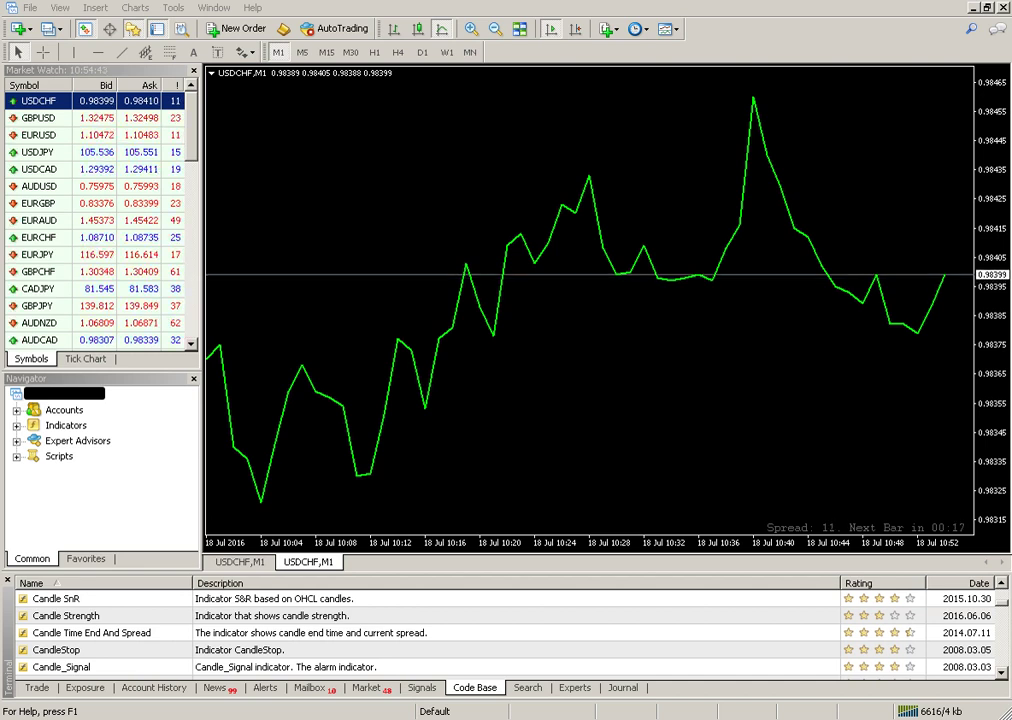
- Download fresh AUDJPY 1 Minute history in the History Center and confirm recalculating all timeframes
left_click(176, 9)
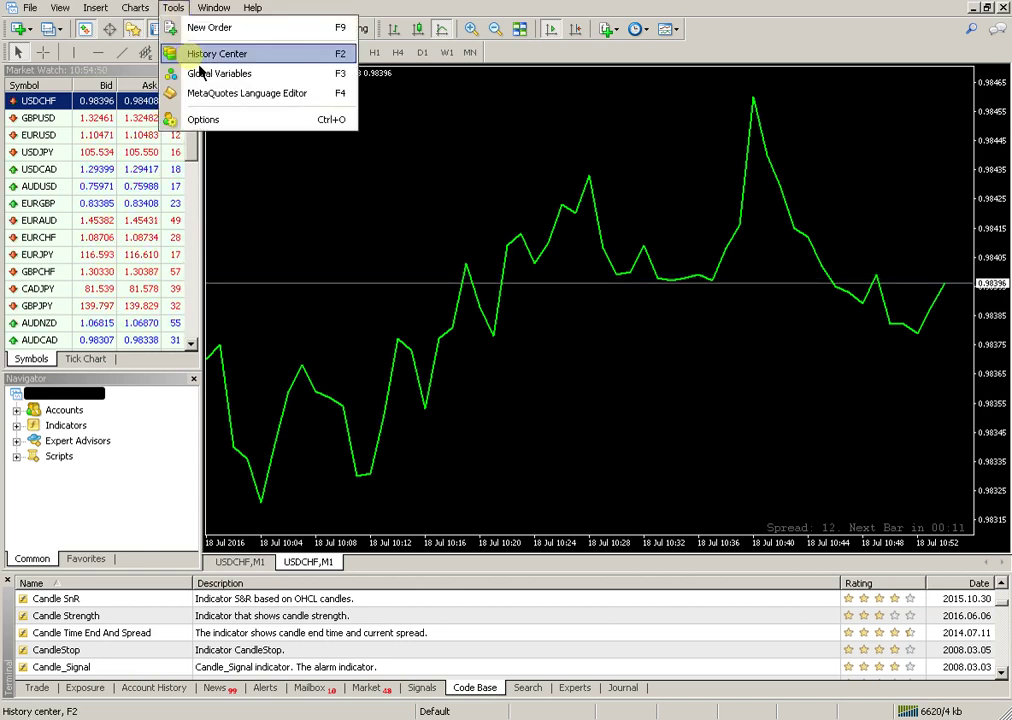
left_click(199, 60)
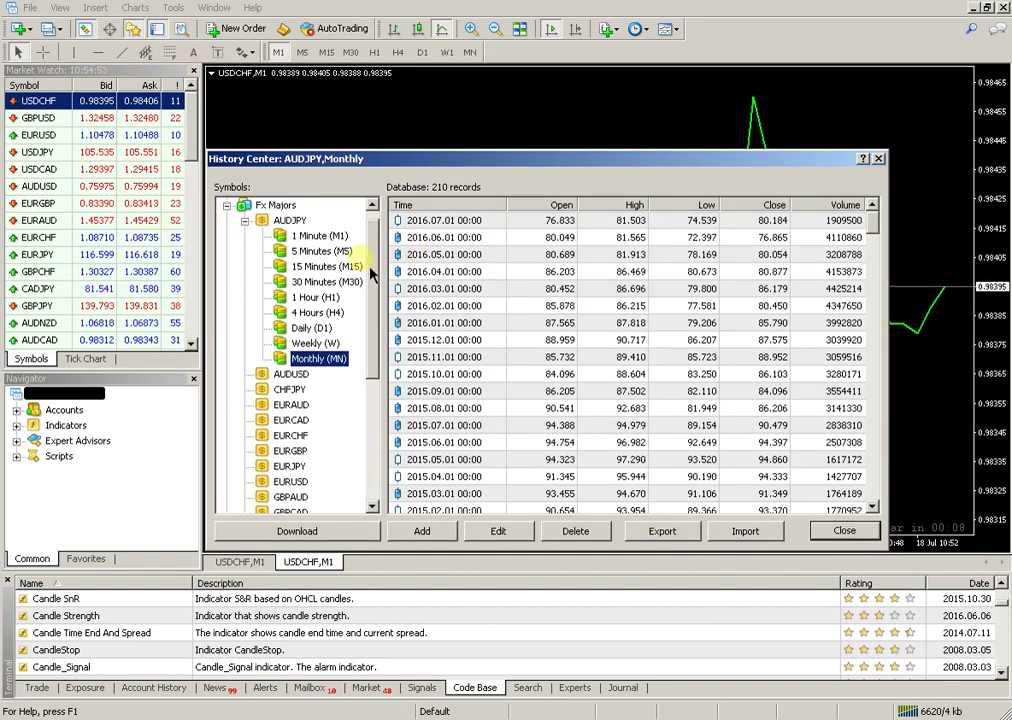
left_click(318, 238)
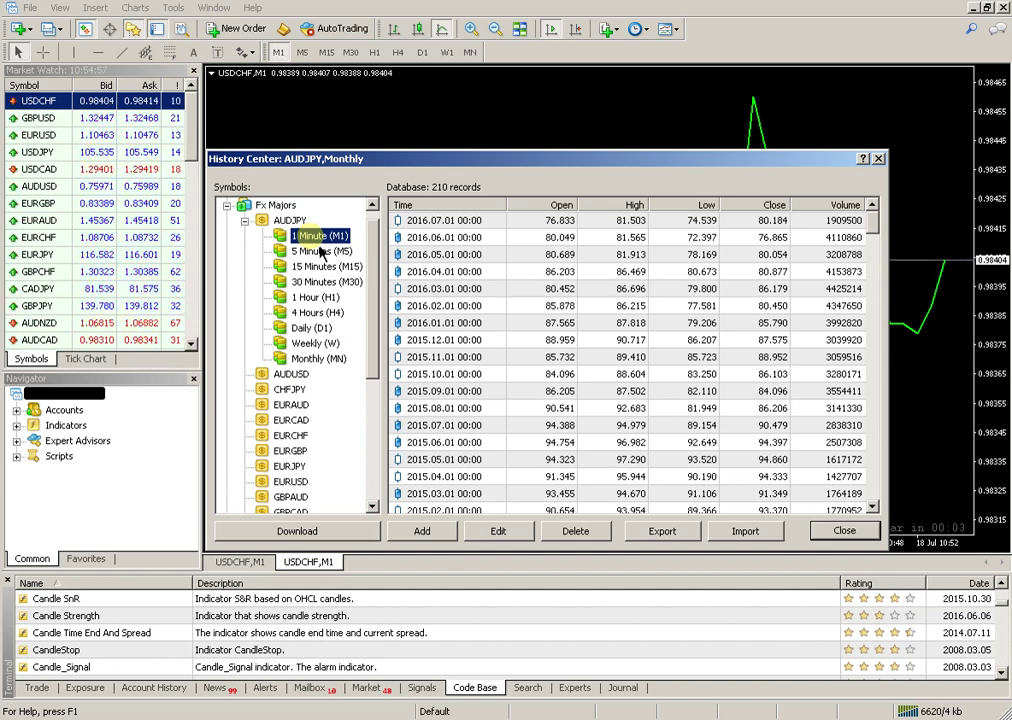
left_click(328, 533)
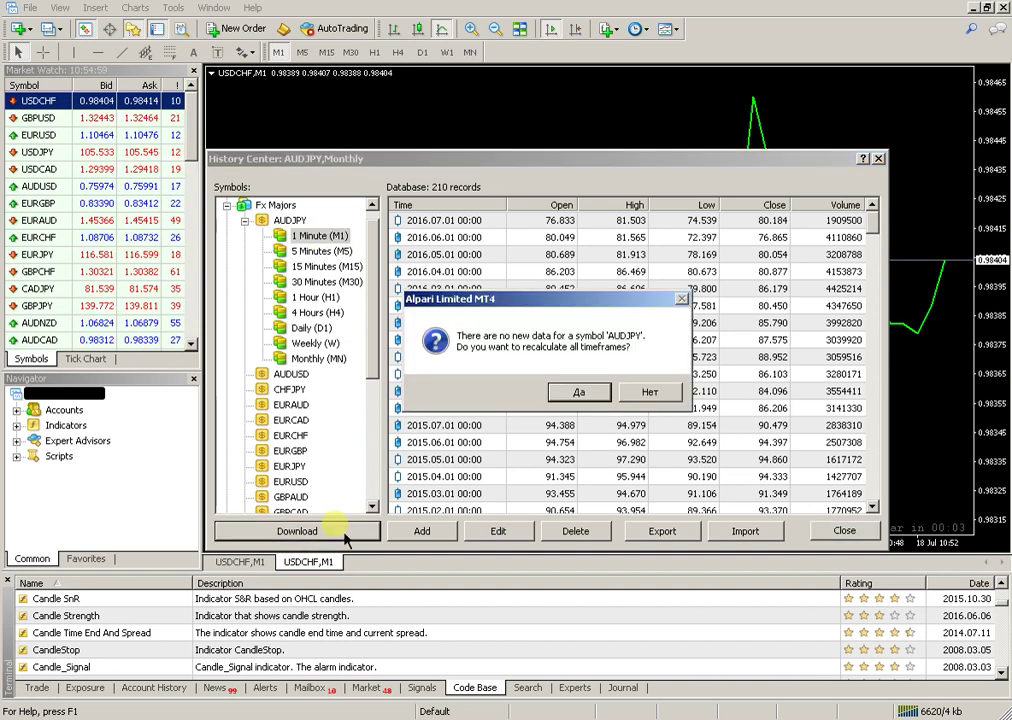
left_click(580, 393)
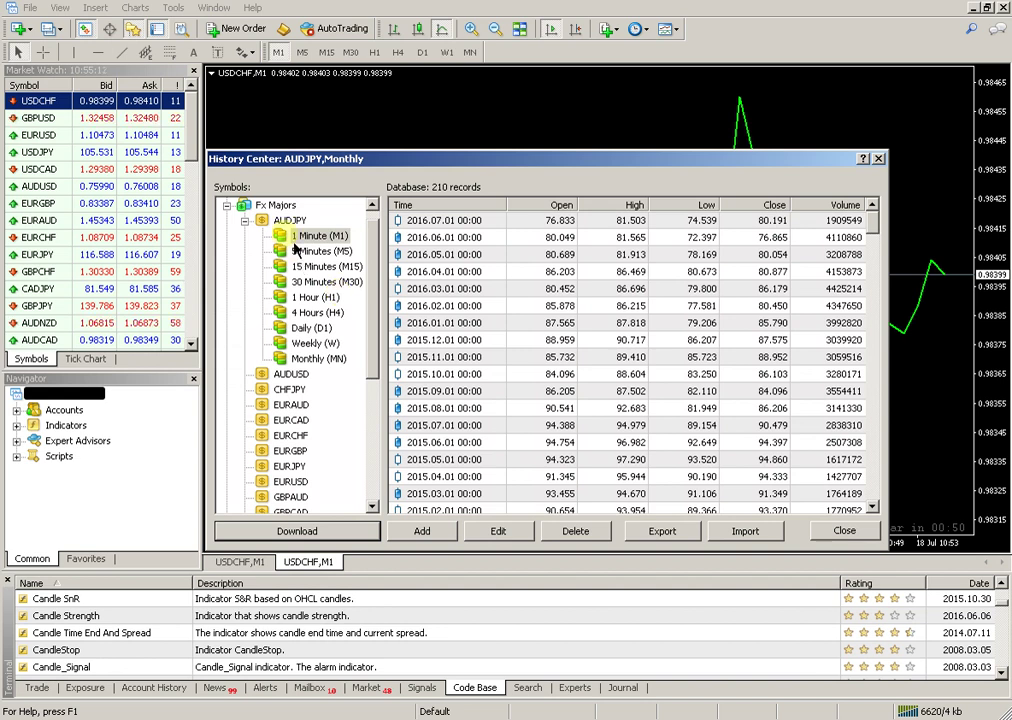
- Review the AUDJPY records for M1, M5, M15, M30, H1, H4, Daily, Weekly and Monthly
left_click(302, 237)
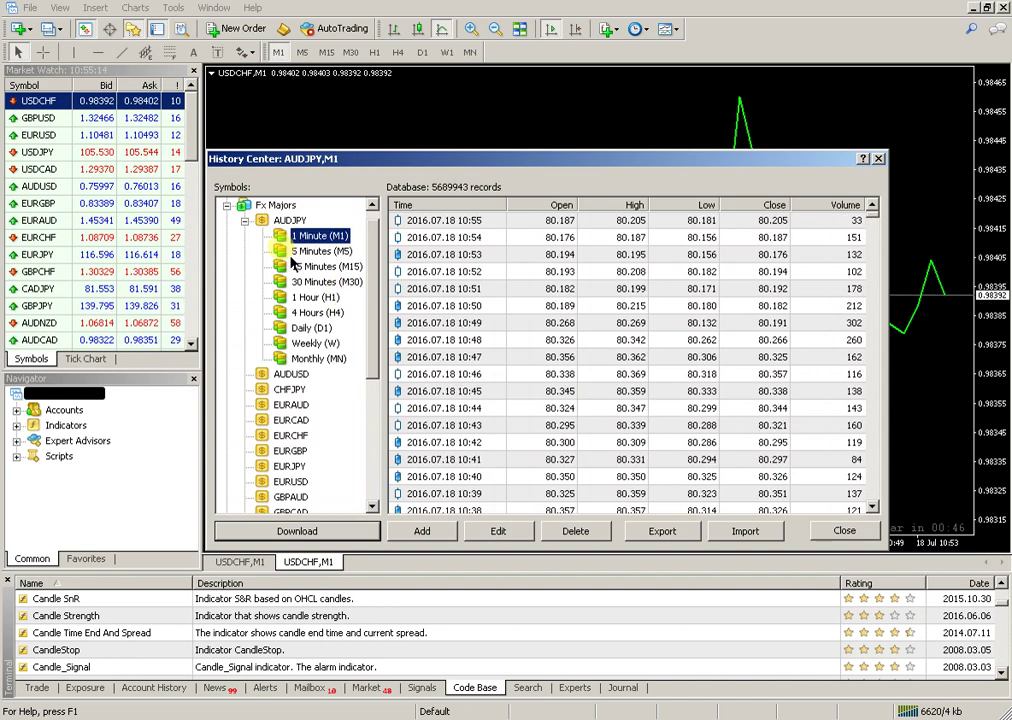
left_click(300, 252)
left_click(298, 267)
left_click(297, 282)
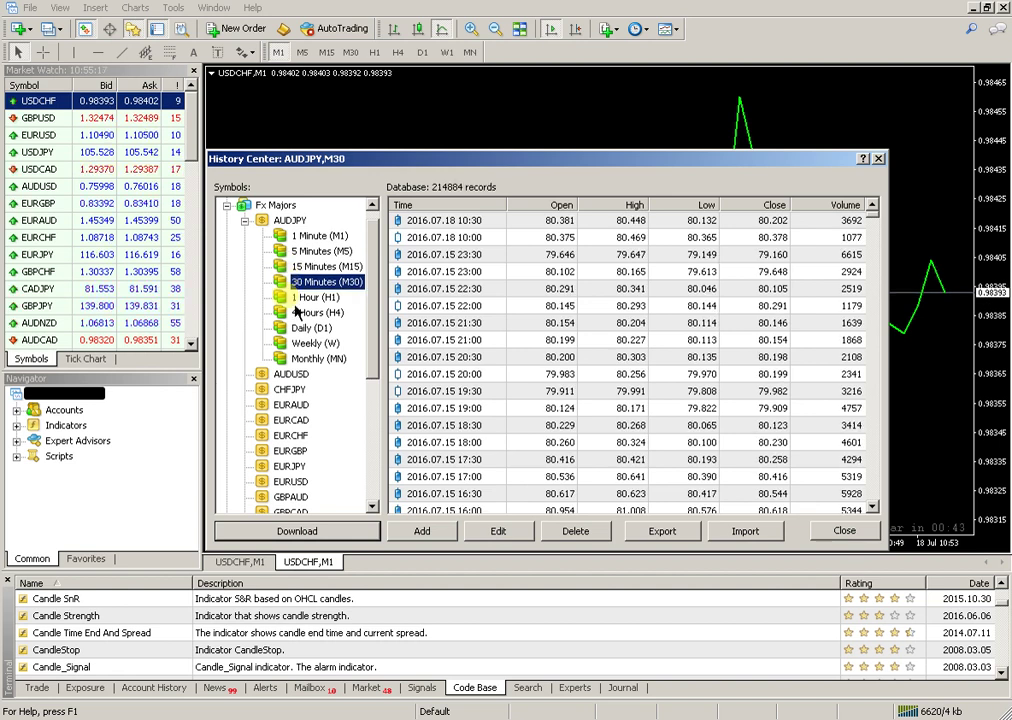
left_click(297, 297)
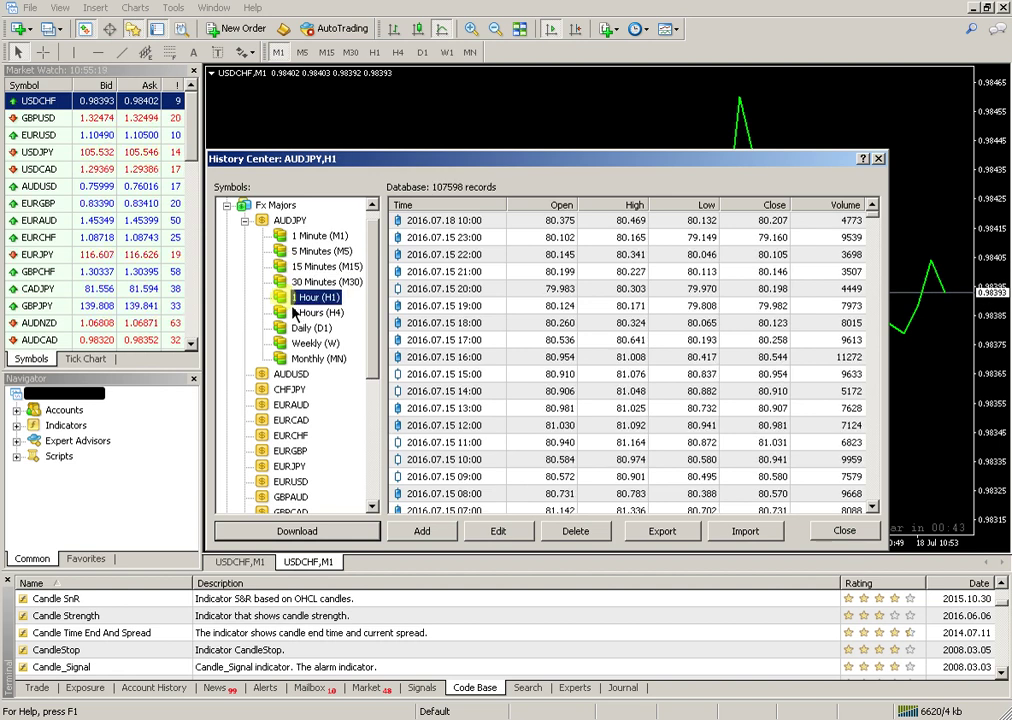
left_click(297, 312)
left_click(300, 328)
left_click(300, 343)
left_click(300, 358)
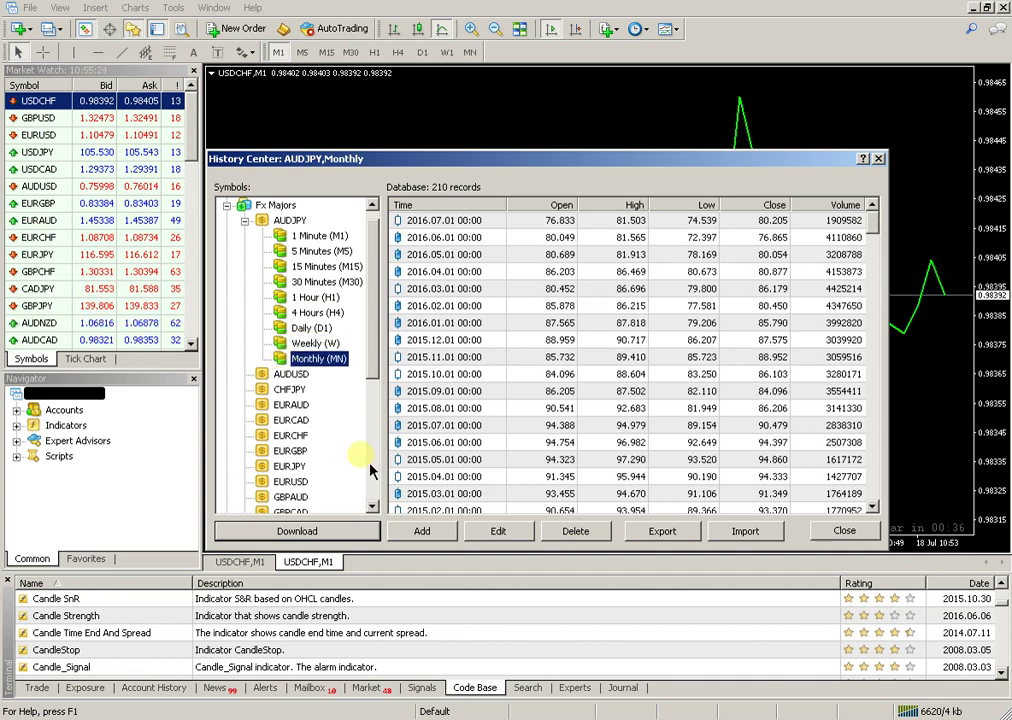
- Close the History Center to return to the USDCHF one-minute chart
left_click(845, 530)
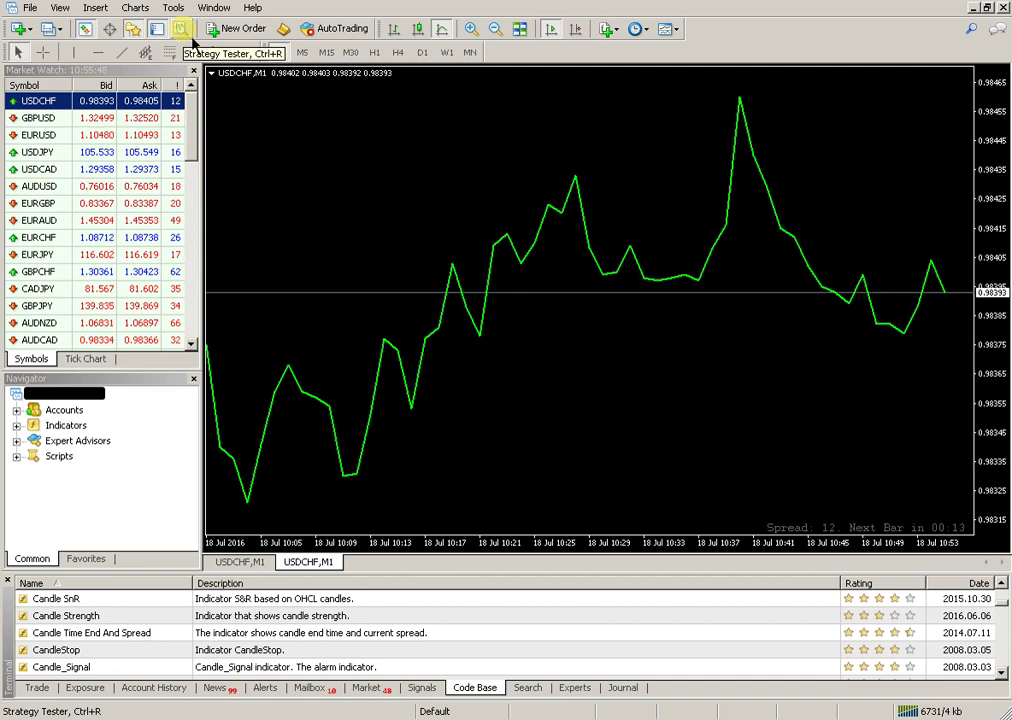
- Set the Strategy Tester to test MACD Sample.ex4 on AUDJPY H1 with Every tick modelling
left_click(226, 56)
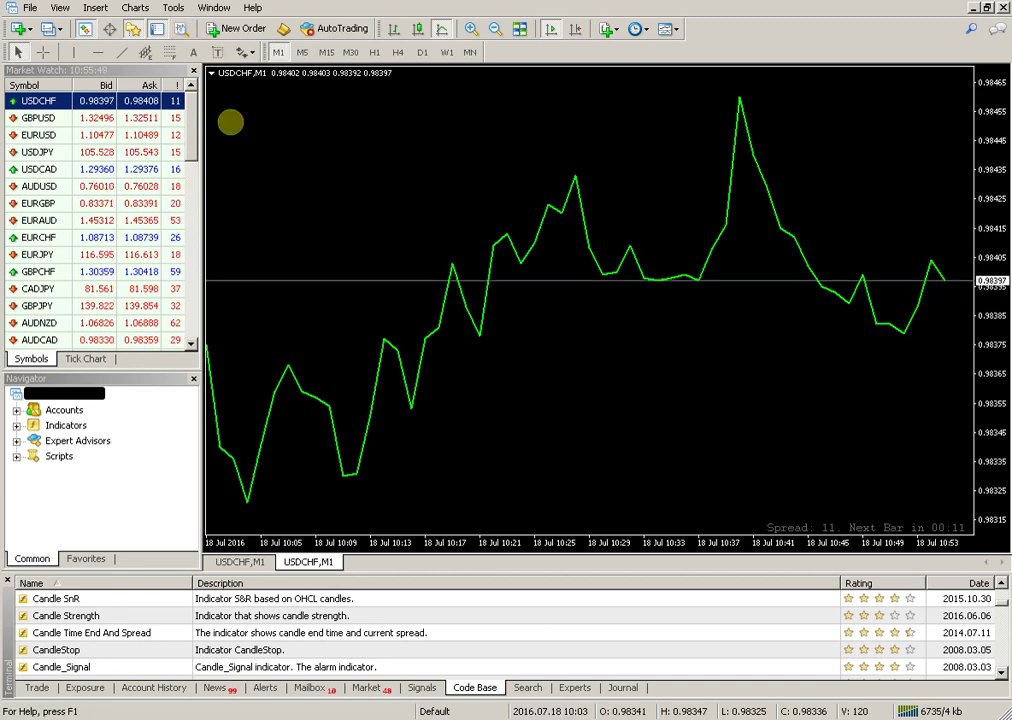
left_click(190, 40)
left_click(338, 248)
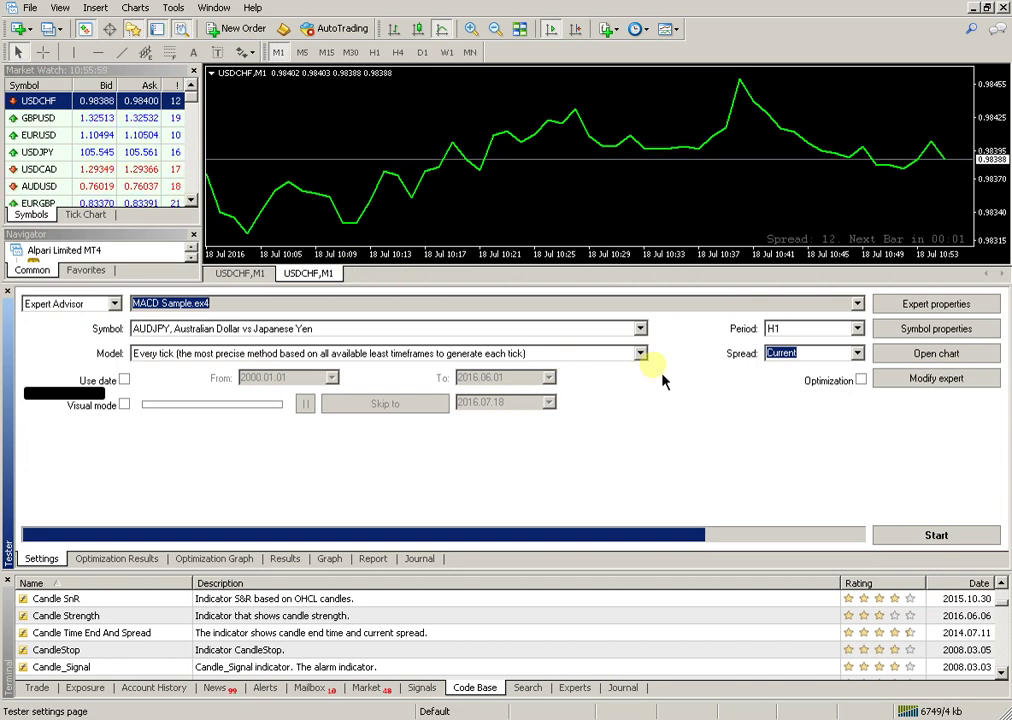
left_click(857, 303)
left_click(857, 303)
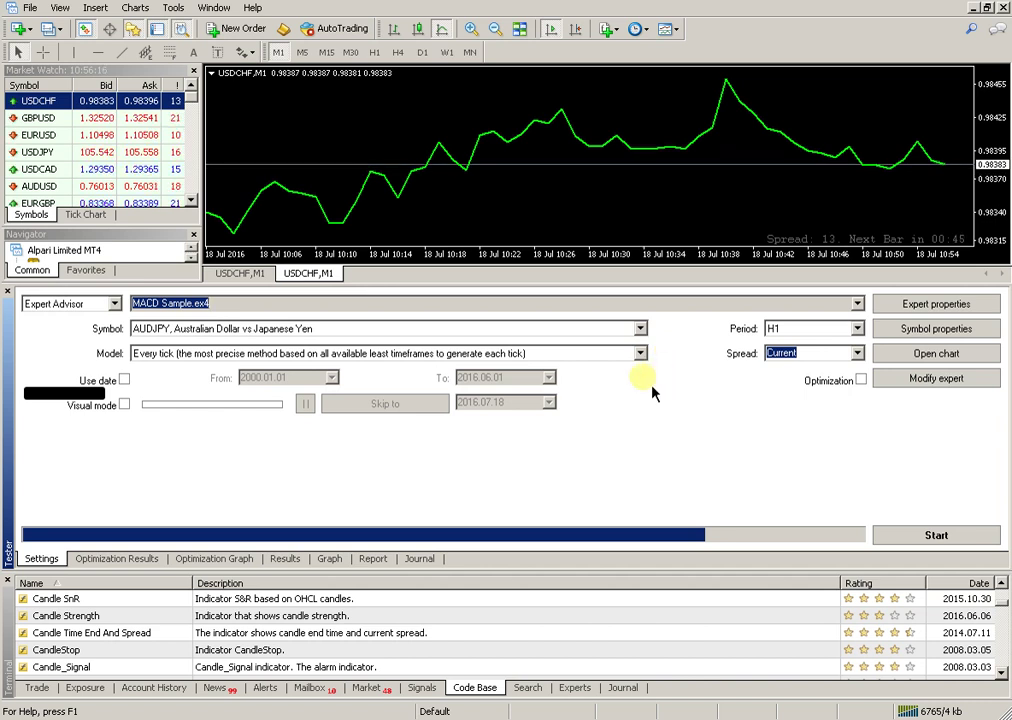
left_click(195, 354)
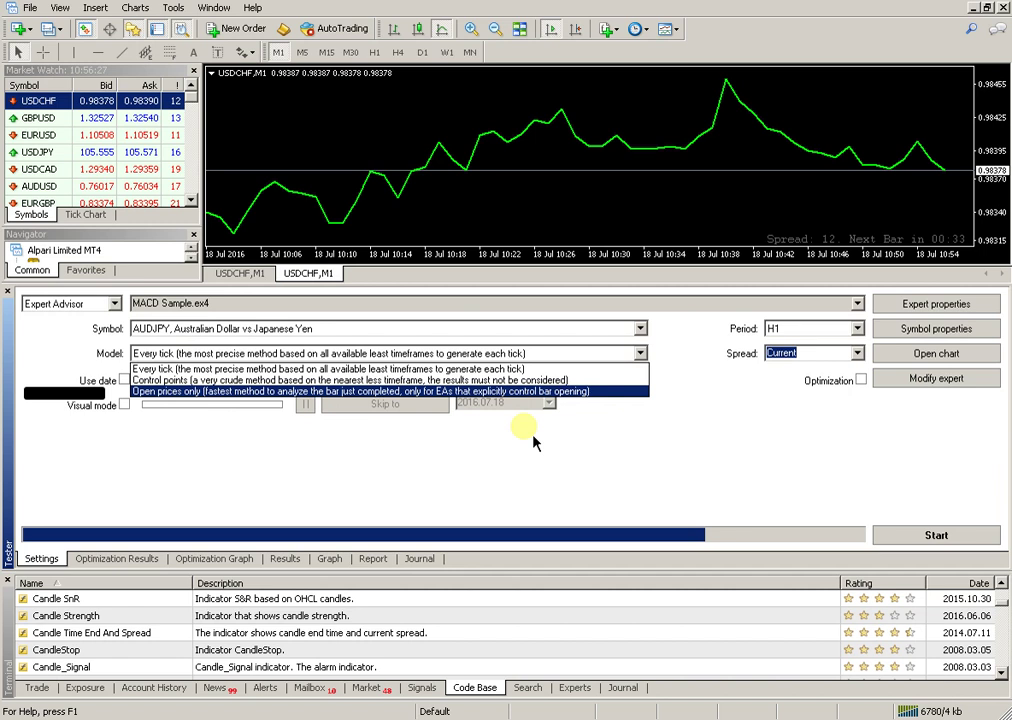
left_click(750, 481)
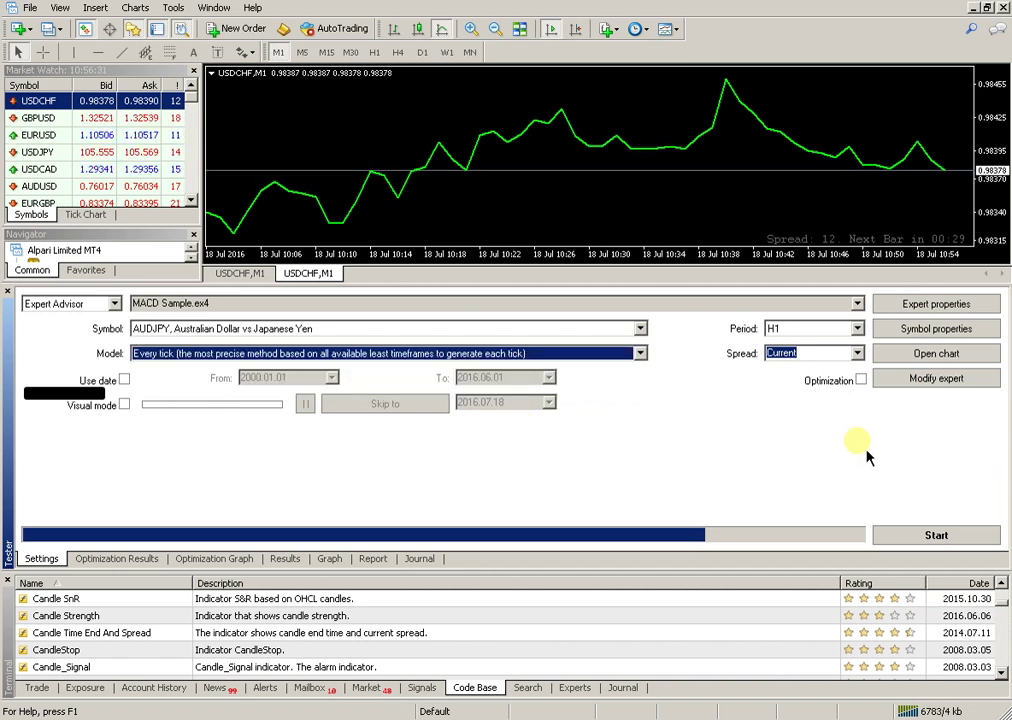
- Tick TakeProfit and MACDOpenLevel for optimization in MACD Sample's inputs and save with OK
left_click(888, 306)
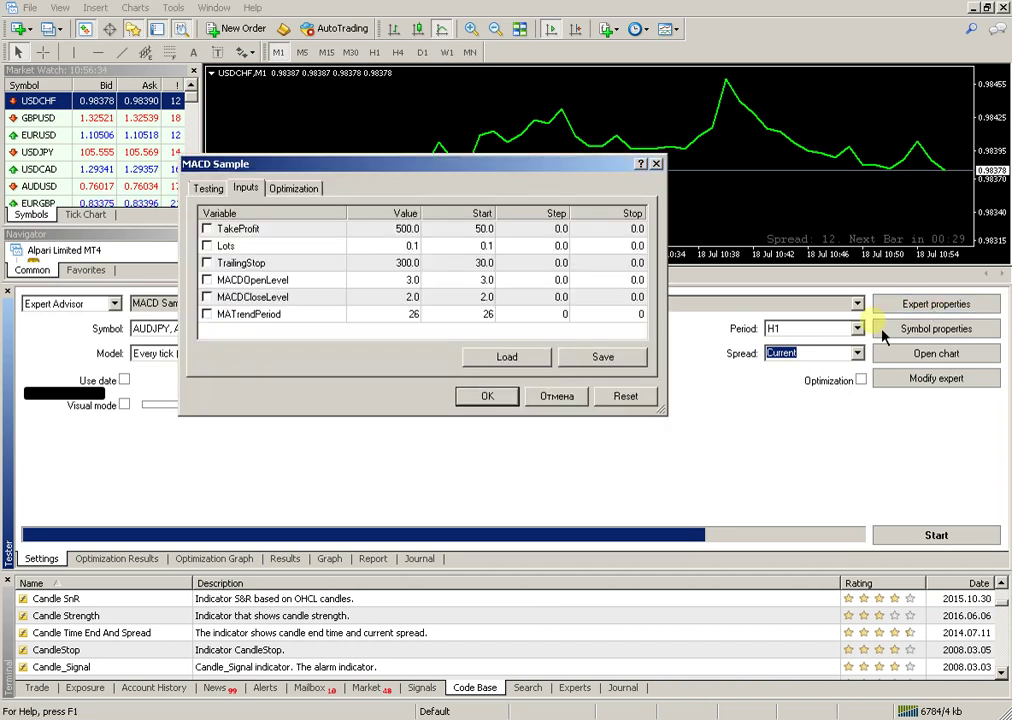
left_click(290, 188)
left_click(247, 189)
left_click(207, 229)
left_click(207, 280)
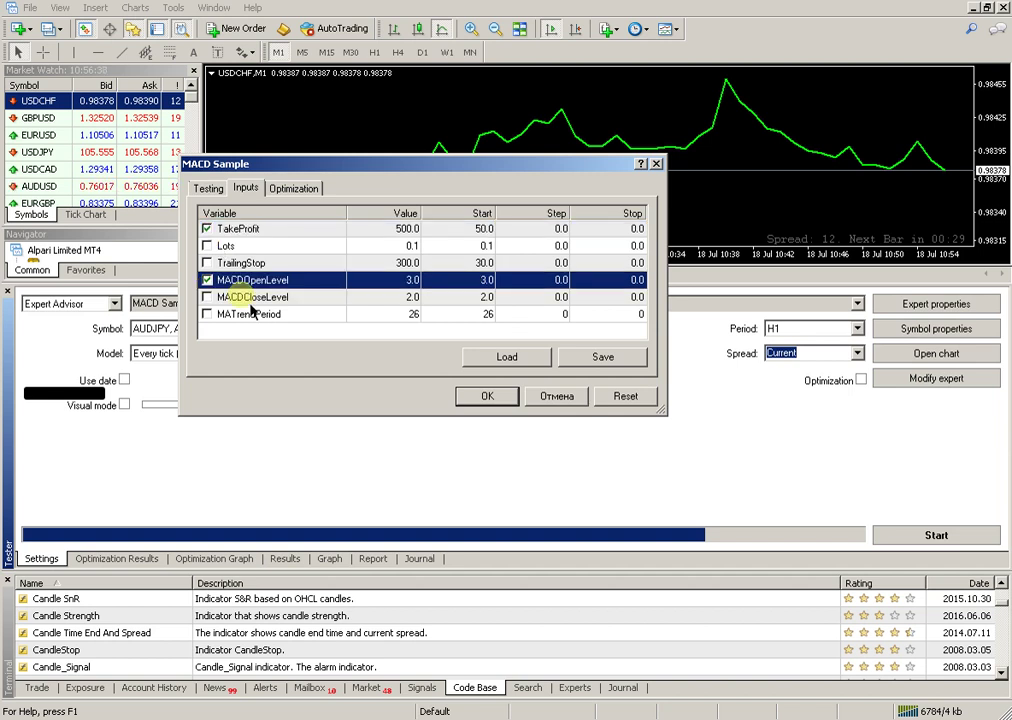
left_click(488, 397)
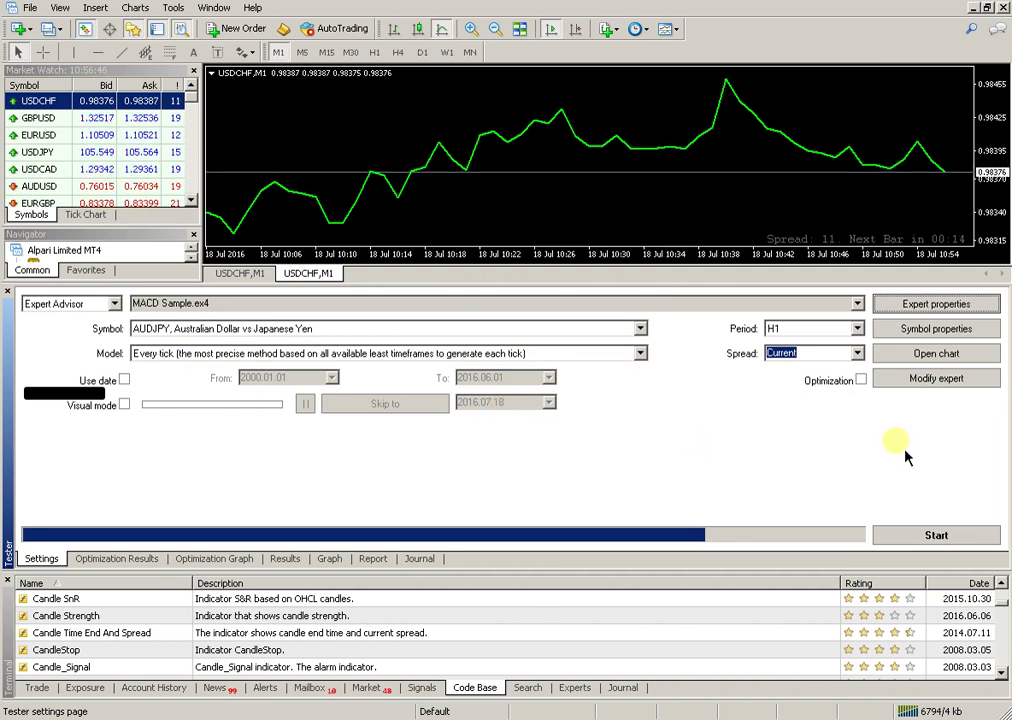
- Run the MACD Sample backtest, check its Graph, Report and Journal, then stop it
left_click(914, 546)
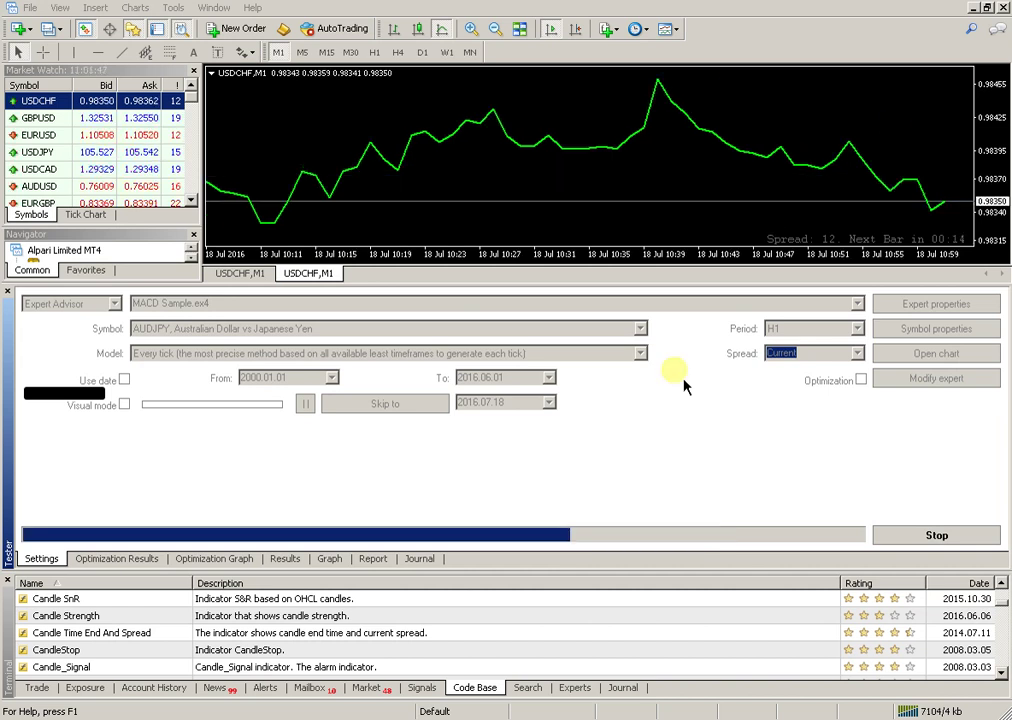
left_click(338, 566)
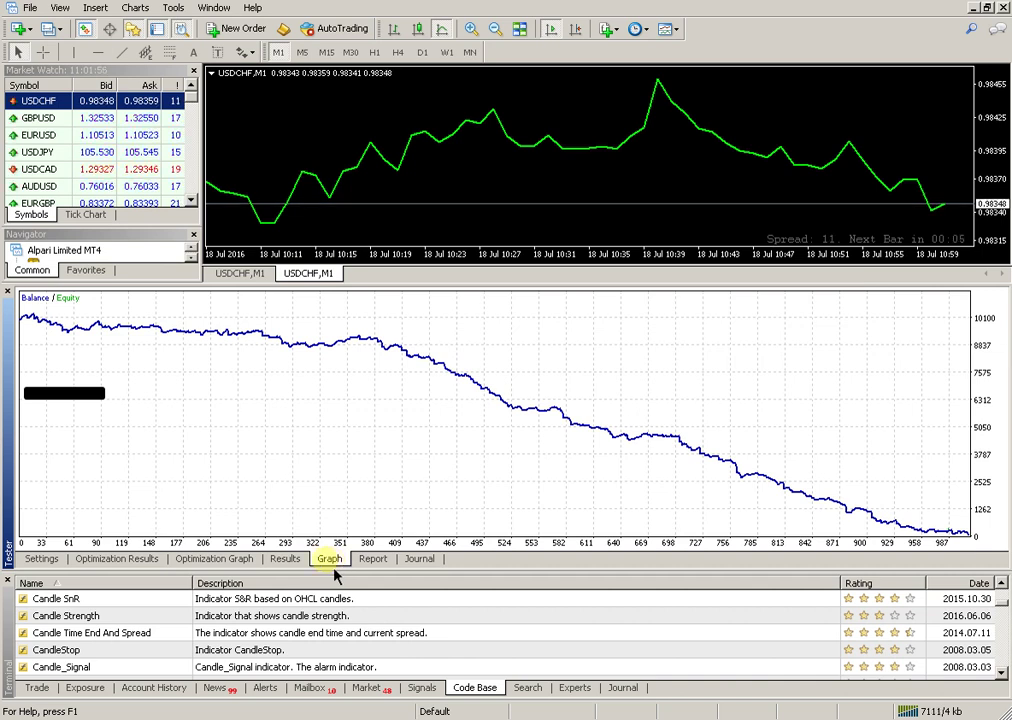
left_click(373, 560)
left_click(420, 566)
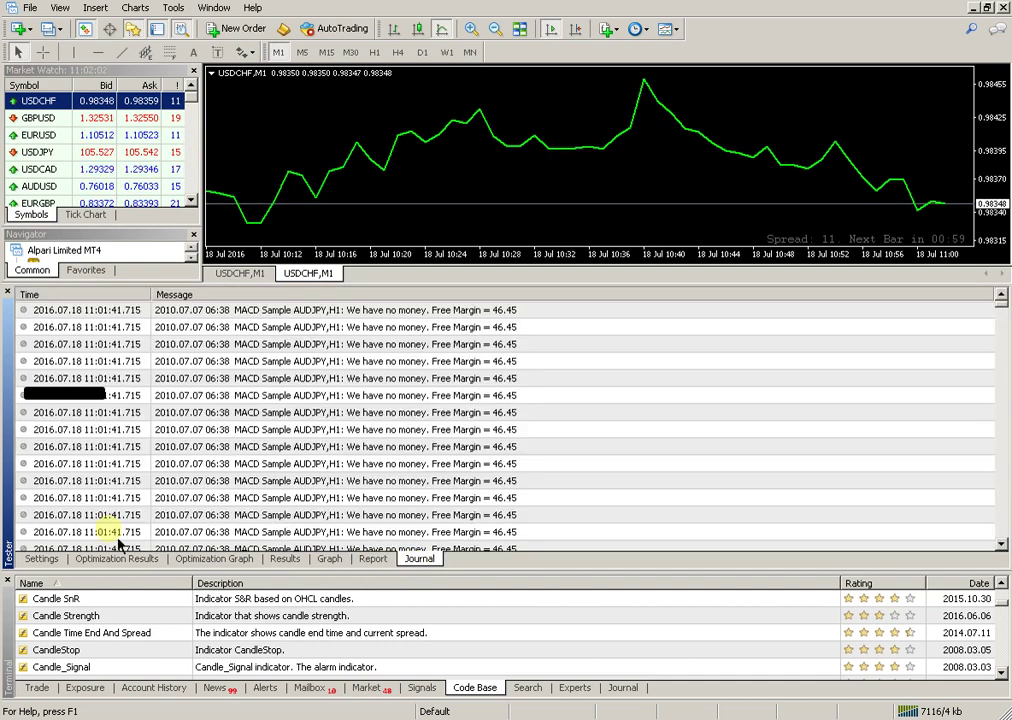
left_click(41, 558)
left_click(933, 535)
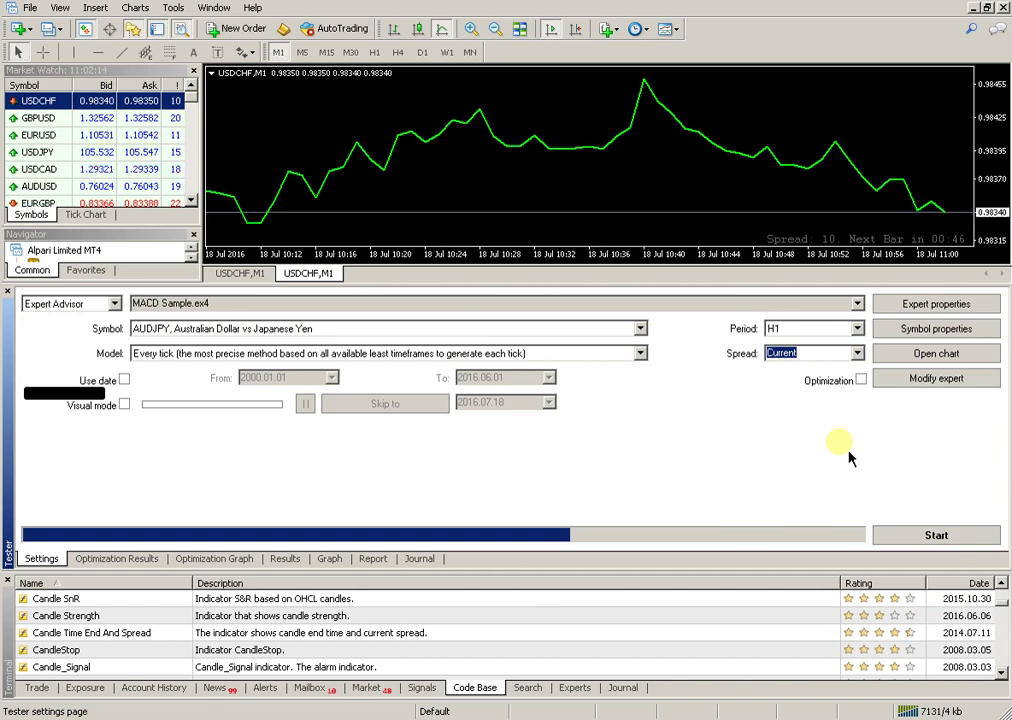
- Tick the Optimization checkbox for the MACD Sample AUDJPY H1 test
left_click(868, 388)
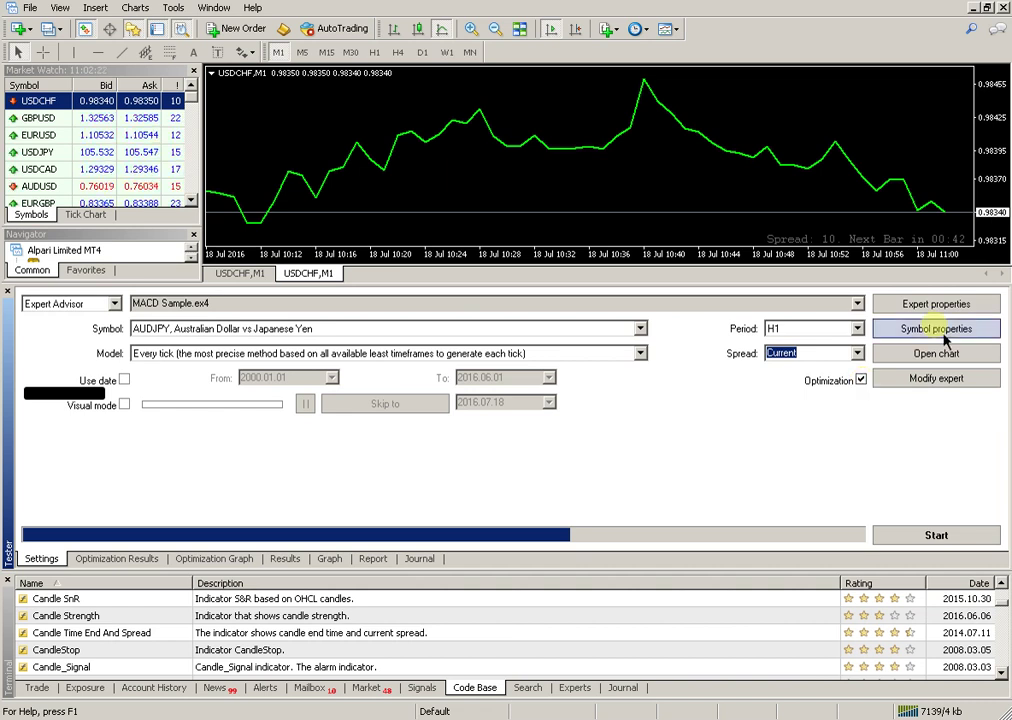
- Include TakeProfit, Lots, TrailingStop, MACDOpenLevel, MACDCloseLevel and MATrendPeriod in optimization
left_click(940, 305)
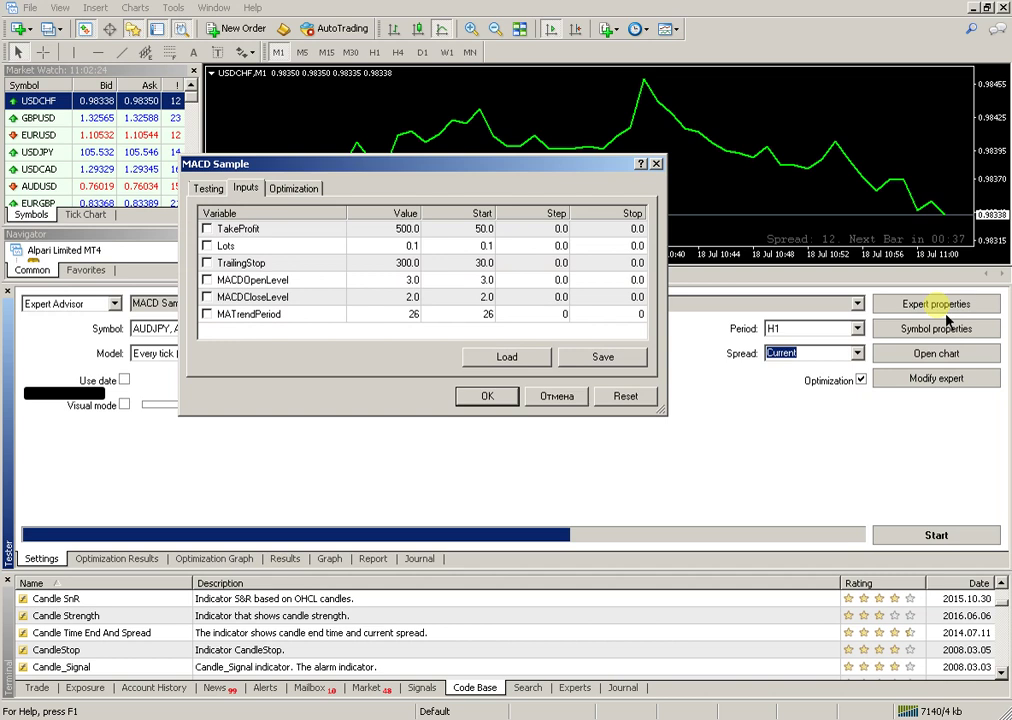
left_click(208, 229)
left_click(214, 246)
left_click(214, 263)
left_click(214, 280)
left_click(214, 297)
left_click(209, 314)
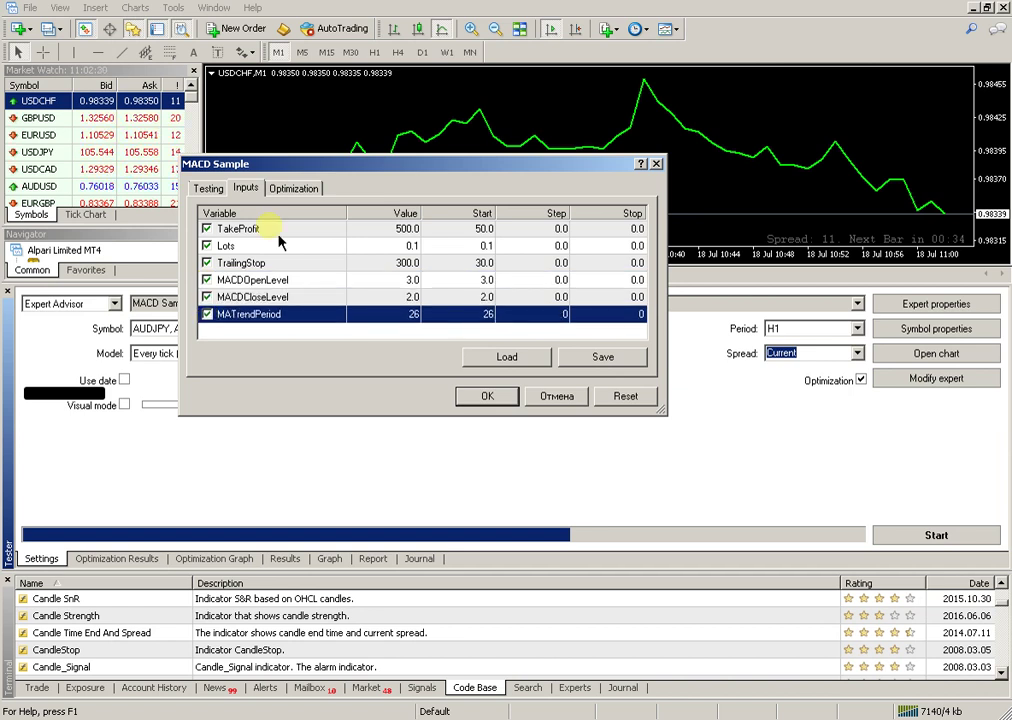
- Enable all eight optimization limits, Balance minimum through Consecutive win trades, and save with OK
left_click(293, 188)
left_click(207, 229)
left_click(207, 246)
left_click(207, 263)
left_click(208, 280)
left_click(207, 297)
left_click(207, 314)
left_click(207, 331)
left_click(207, 348)
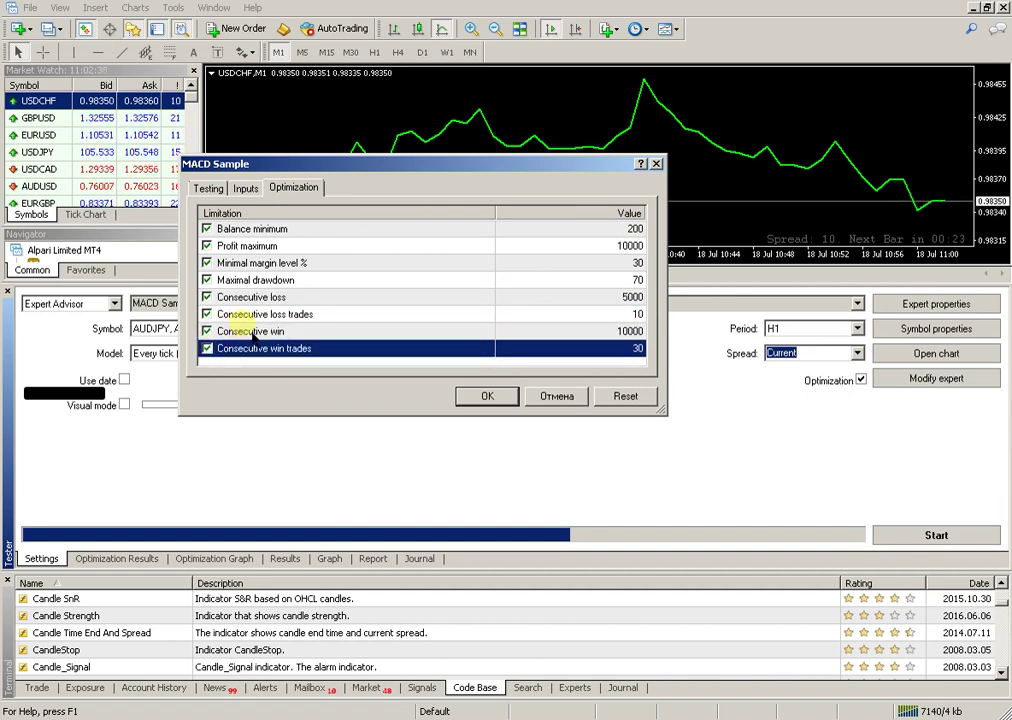
left_click(487, 397)
left_click(861, 381)
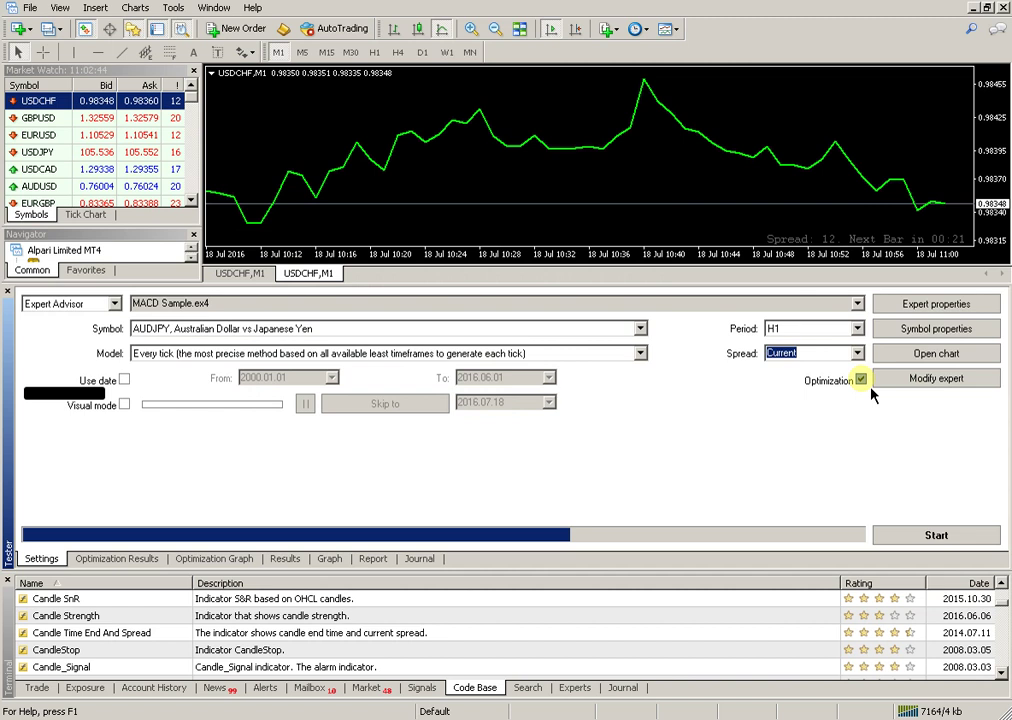
- Re-tick Optimization and start optimizing MACD Sample on AUDJPY H1
left_click(862, 381)
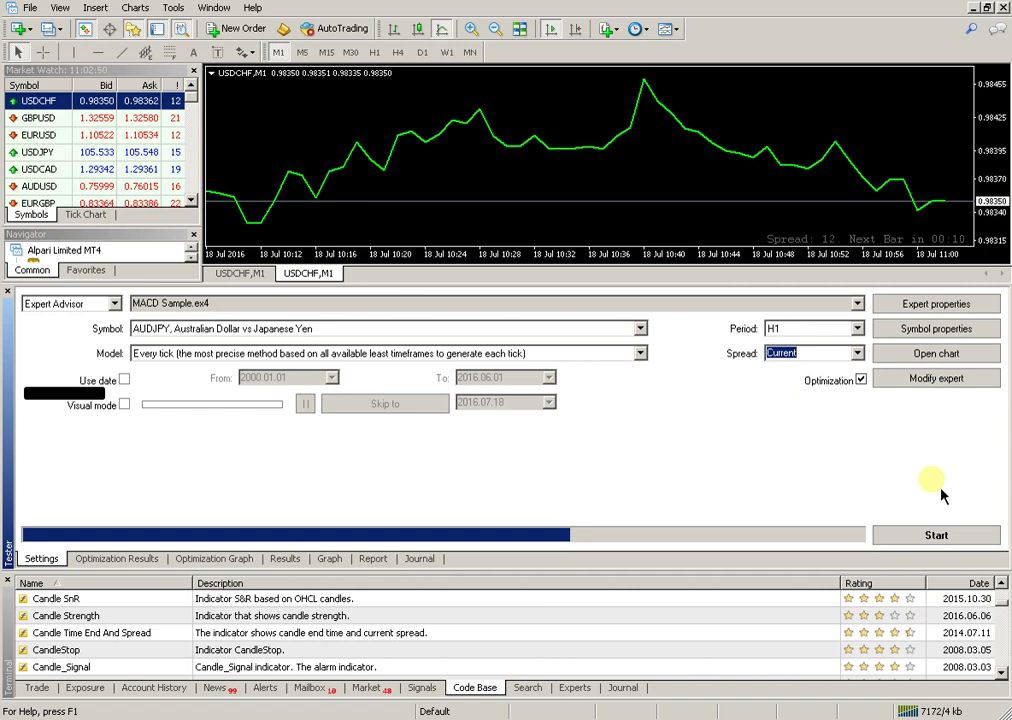
left_click(945, 547)
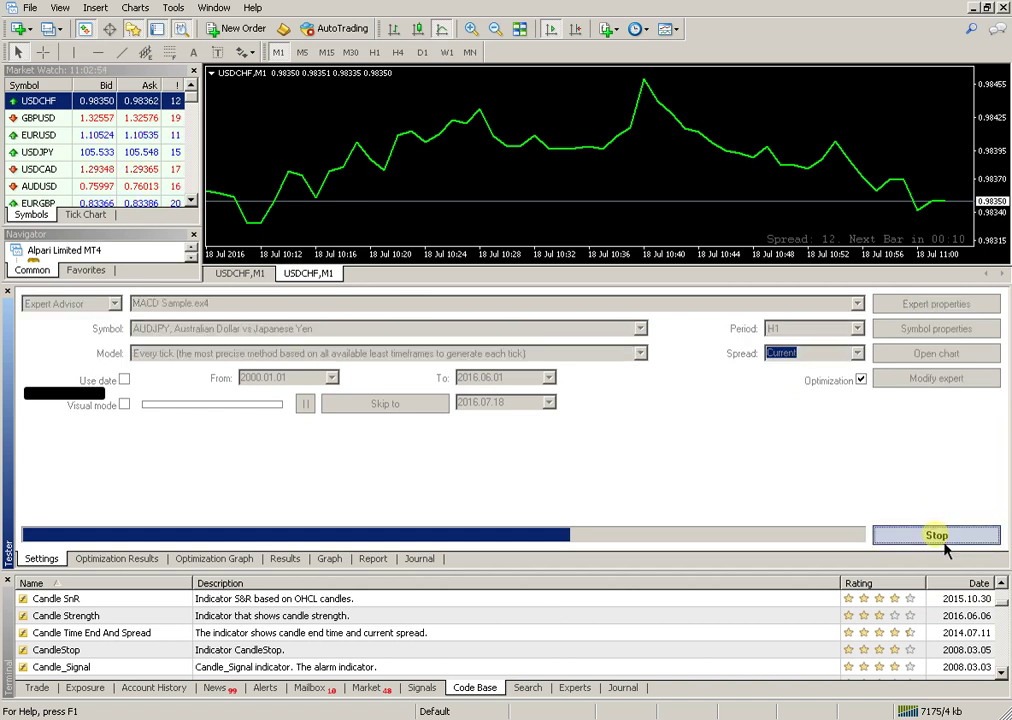